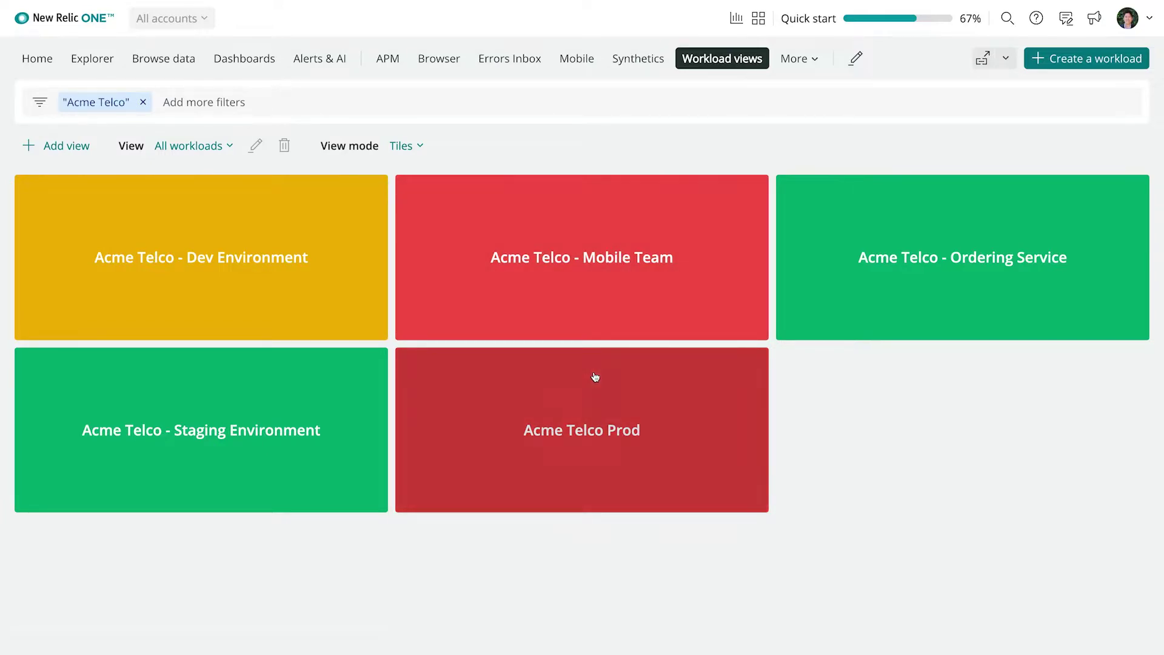
Step: Open the Acme Telco Prod workload from its tile in Workload views
left_click(595, 378)
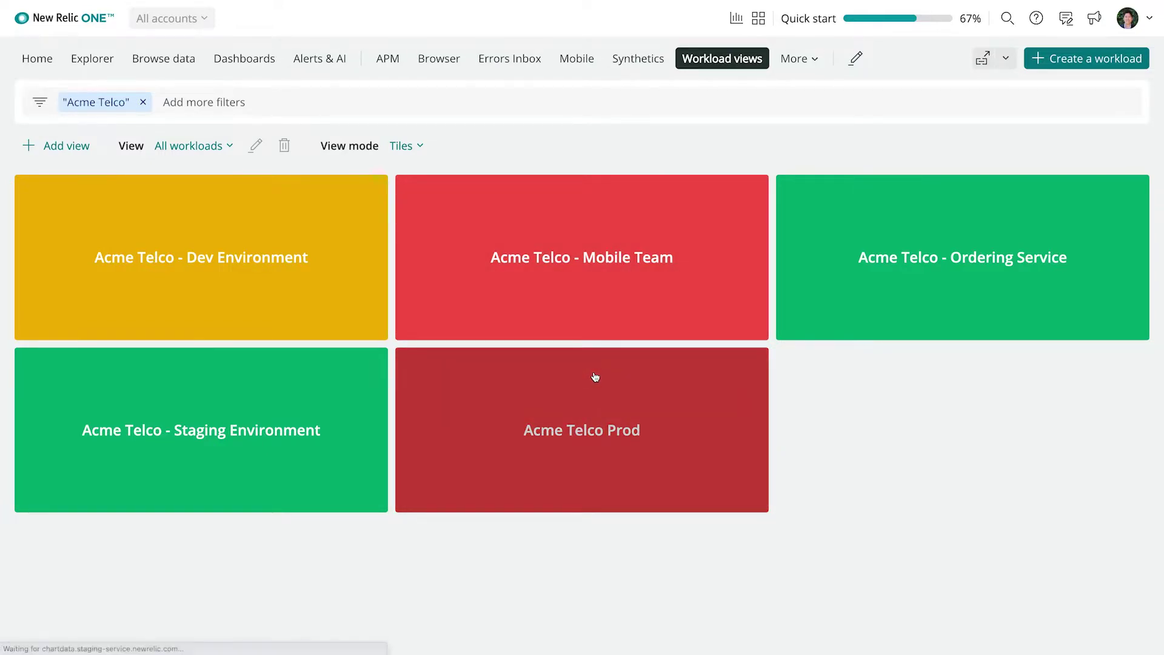
left_click(594, 377)
scroll(594, 377, "down", 1)
scroll(594, 377, "down", 2)
scroll(596, 376, "down", 1)
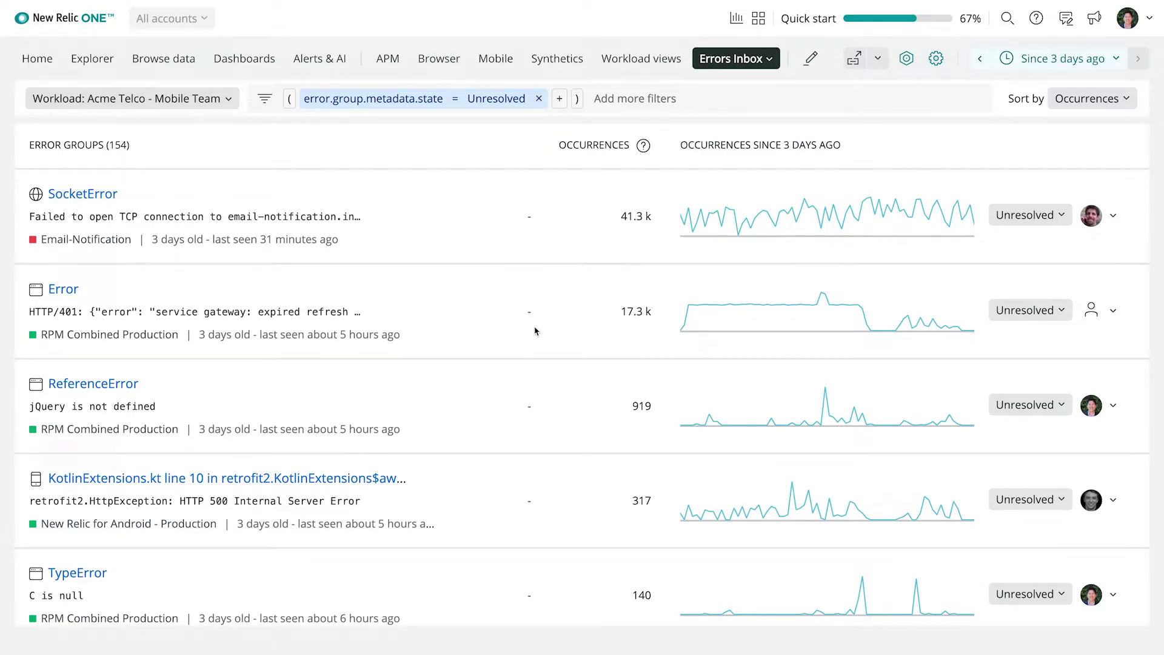
scroll(535, 331, "down", 1)
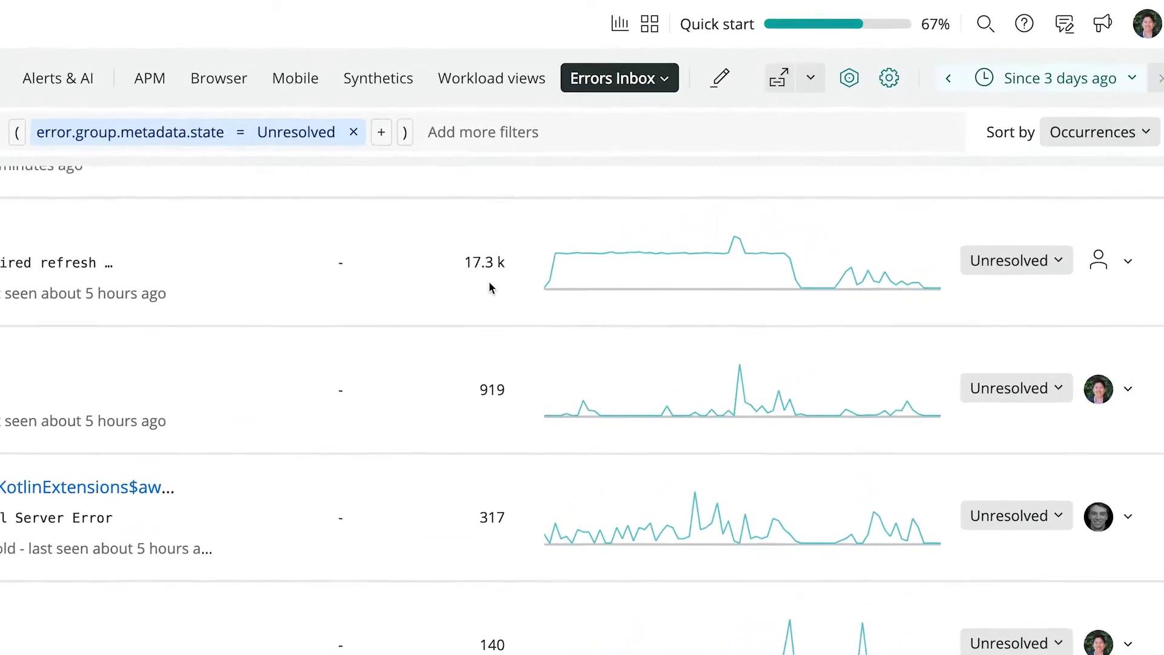
Step: Set the KotlinExtensions group to Resolved, then assign the HTTP/401 Error group to a teammate
mouse_move(736, 260)
left_click(1018, 390)
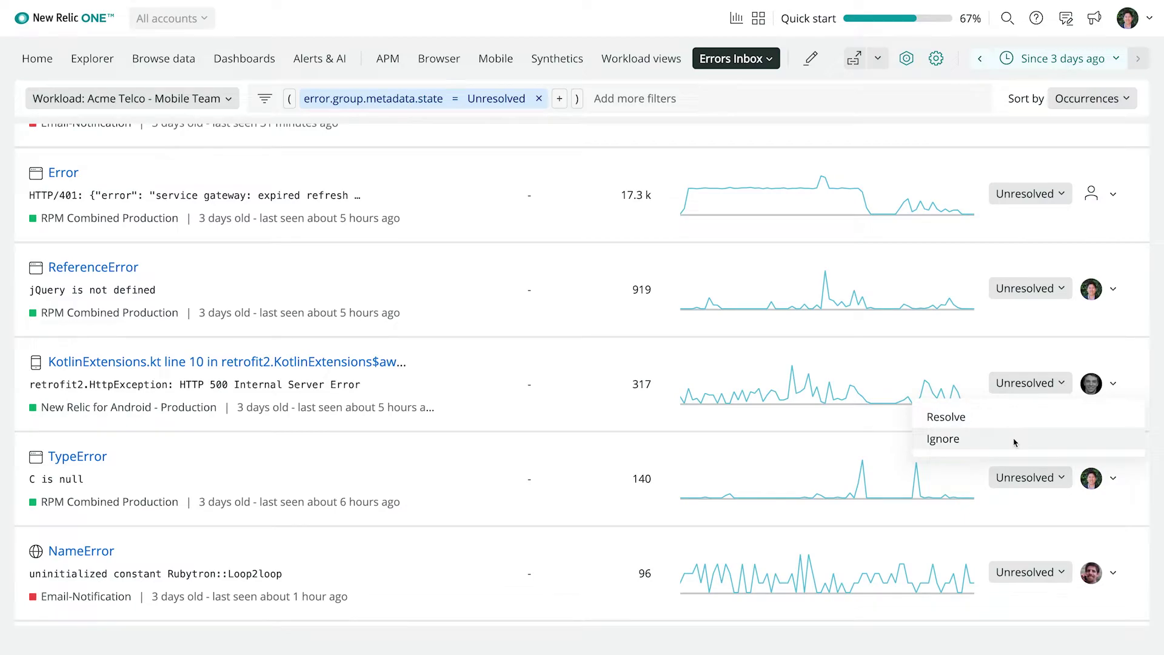
left_click(1014, 442)
left_click(1036, 200)
left_click(1137, 191)
left_click(1107, 199)
left_click(1059, 262)
scroll(1058, 262, "down", 1)
Step: Open the detail panel of the Email-Notification NameError error group
left_click(107, 424)
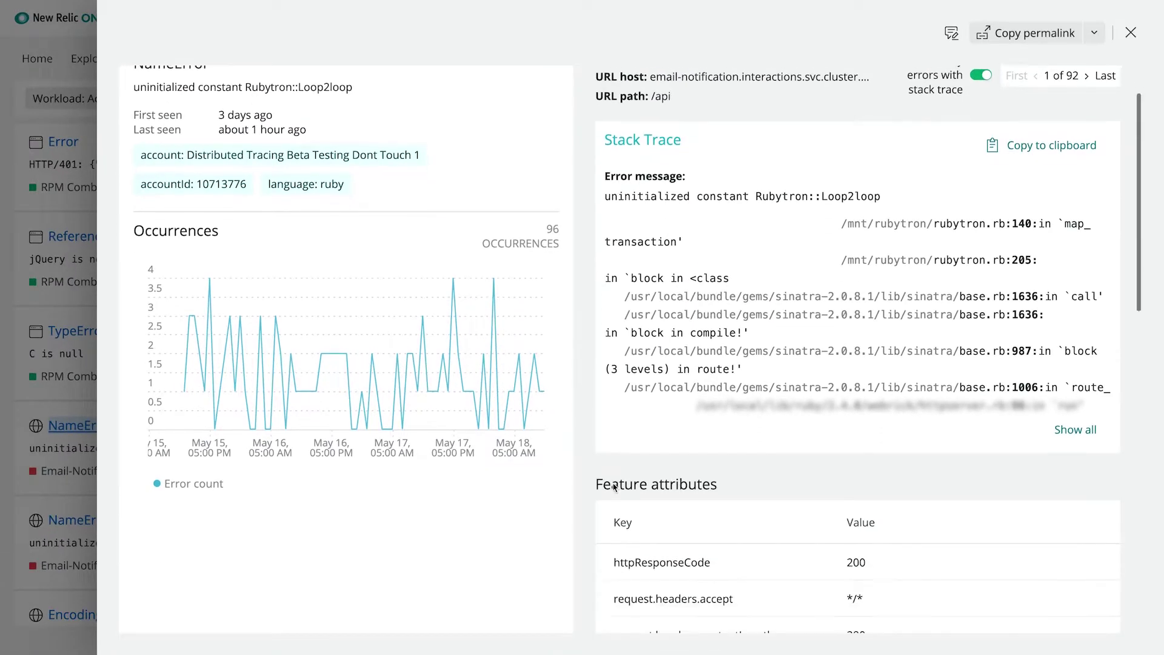
scroll(615, 487, "down", 1)
scroll(613, 489, "down", 3)
scroll(611, 492, "down", 2)
scroll(609, 494, "up", 6)
Step: Jump to the NameError error's last occurrence, then step back two occurrences
left_click(1105, 144)
left_click(1028, 144)
left_click(1028, 145)
Step: Post a 'Reopened issue' comment on the Comments tab
left_click(782, 84)
left_click(766, 165)
type("Re")
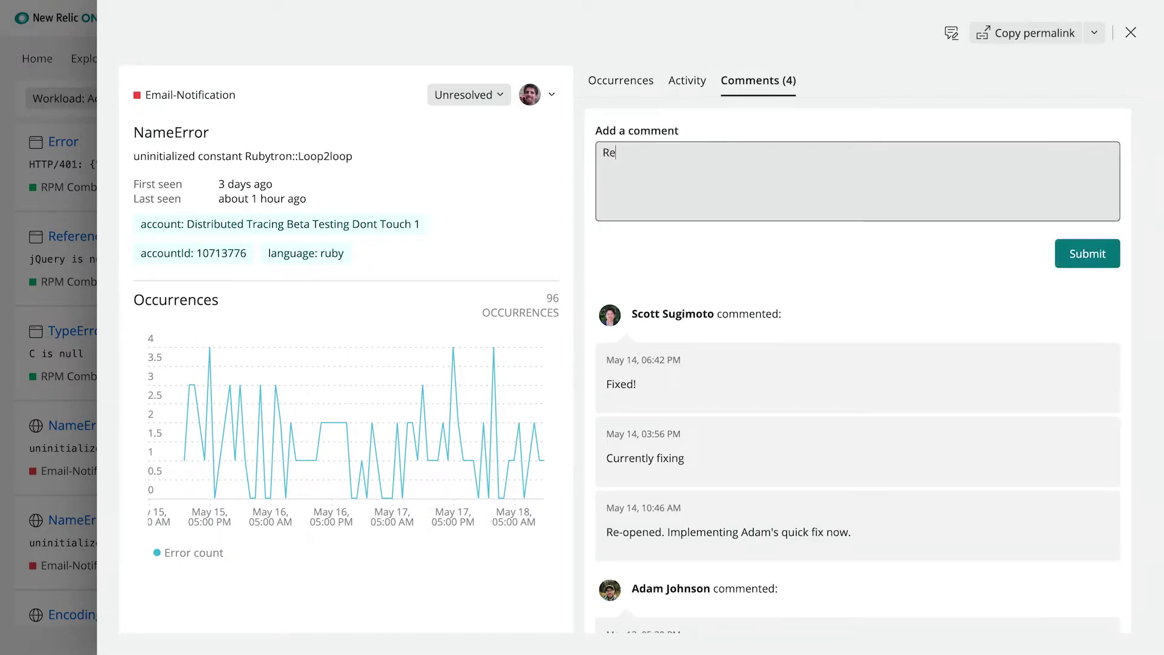
type("opened issue")
left_click(1086, 254)
scroll(979, 300, "down", 1)
scroll(975, 320, "down", 1)
scroll(975, 320, "up", 2)
Step: Post a 'Fixed!' comment, set the NameError group to Resolved, and return to the list
left_click(873, 145)
type("Fixed!")
left_click(1073, 233)
scroll(506, 173, "up", 1)
left_click(469, 94)
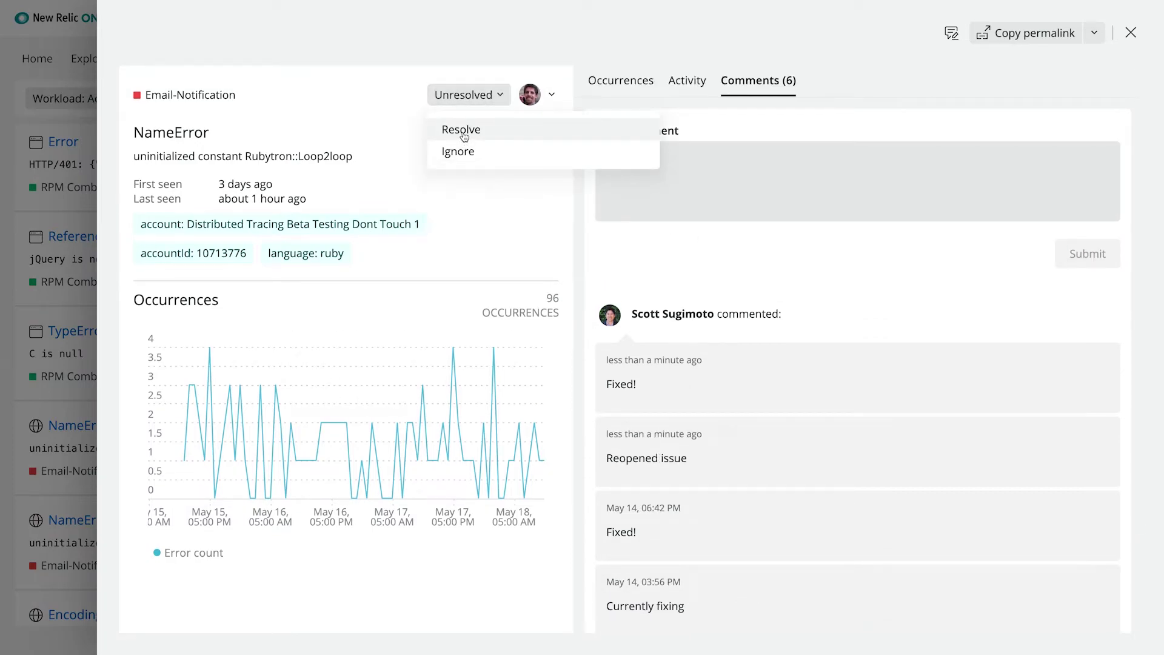
left_click(456, 129)
left_click(61, 162)
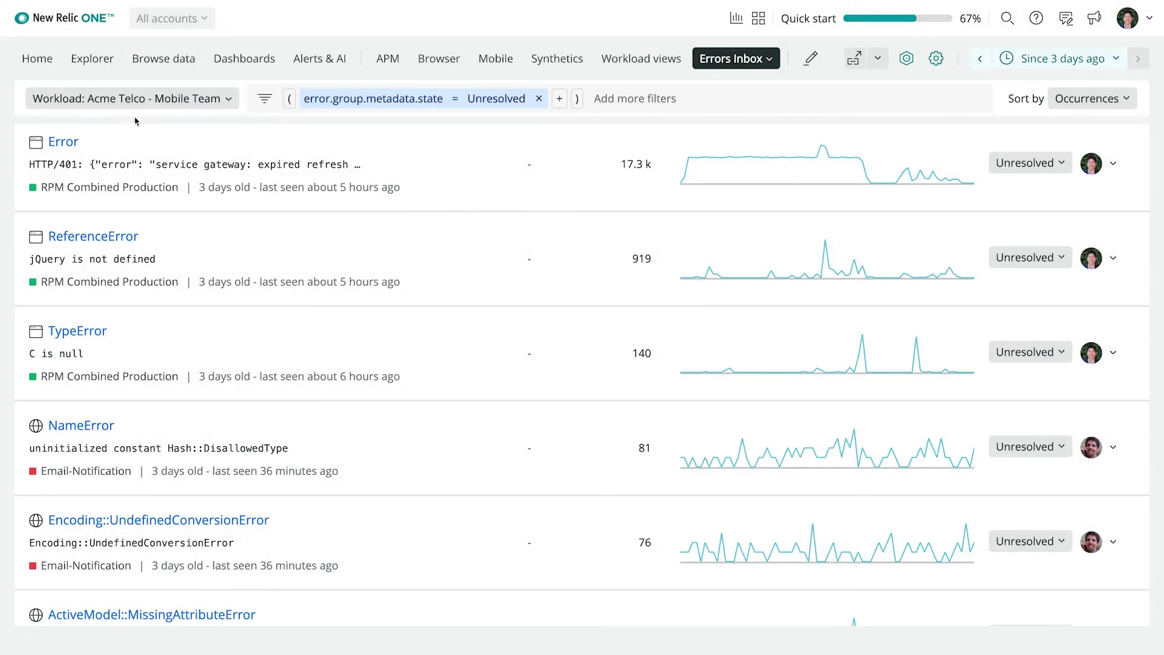
left_click(142, 107)
left_click(424, 228)
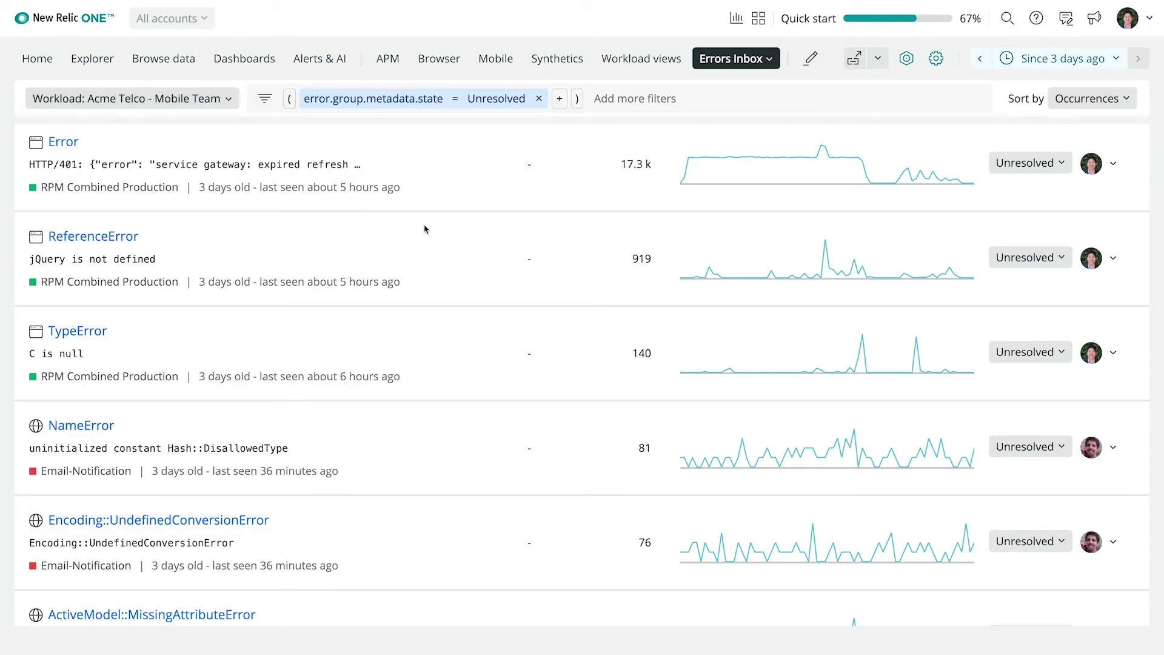